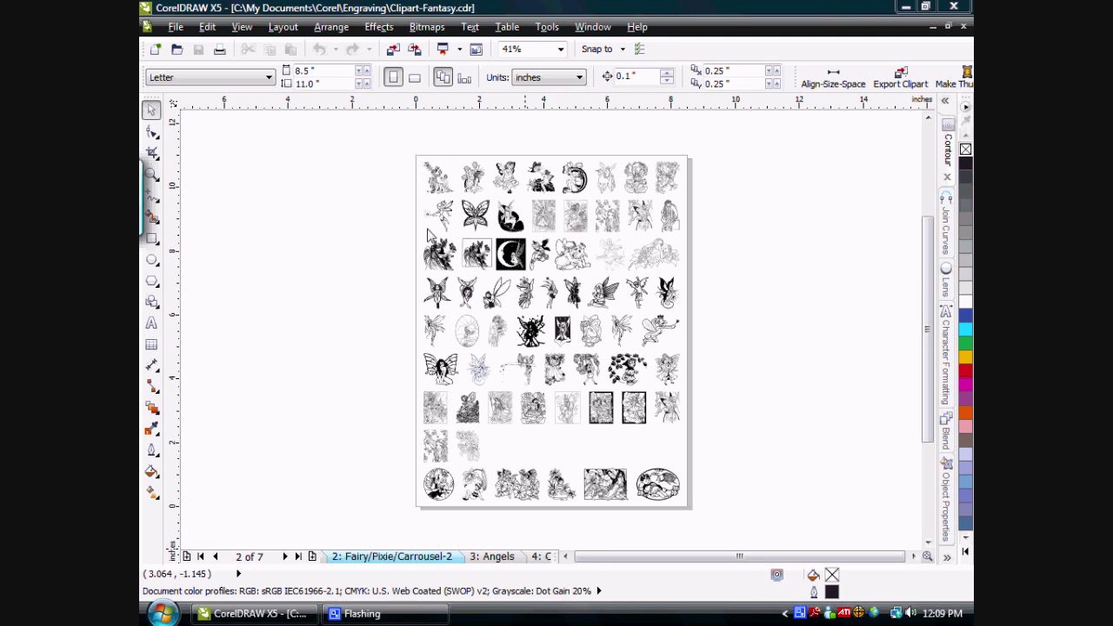
# Zoom in on the top rows of fairy clip art, then back out to the whole page.
pyautogui.click(152, 175)
pyautogui.moveTo(410, 152); pyautogui.dragTo(700, 289)
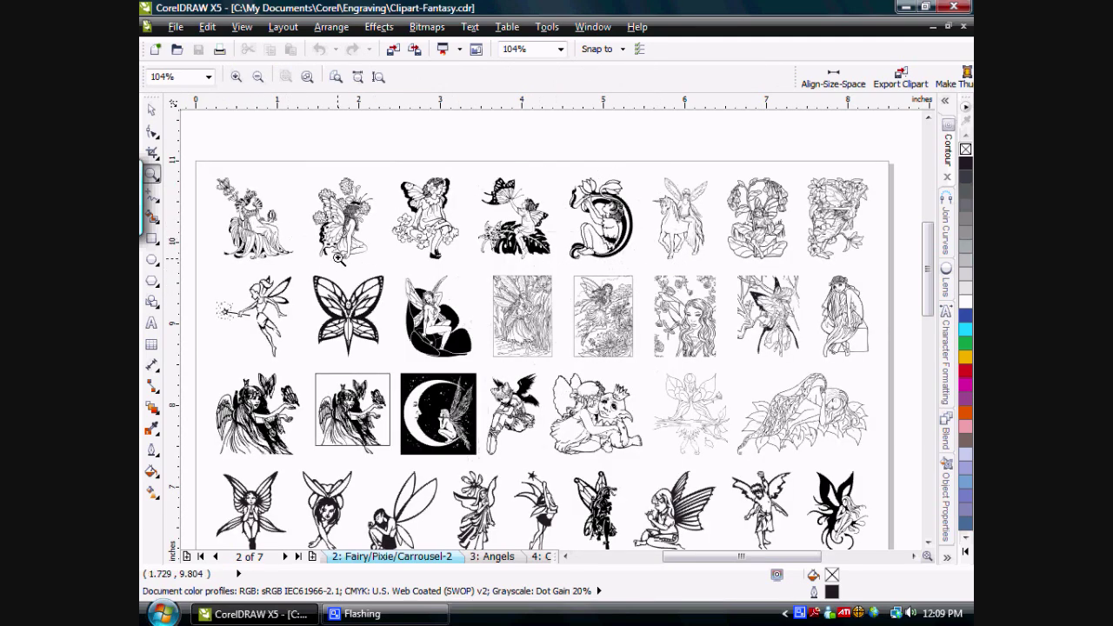
pyautogui.click(379, 77)
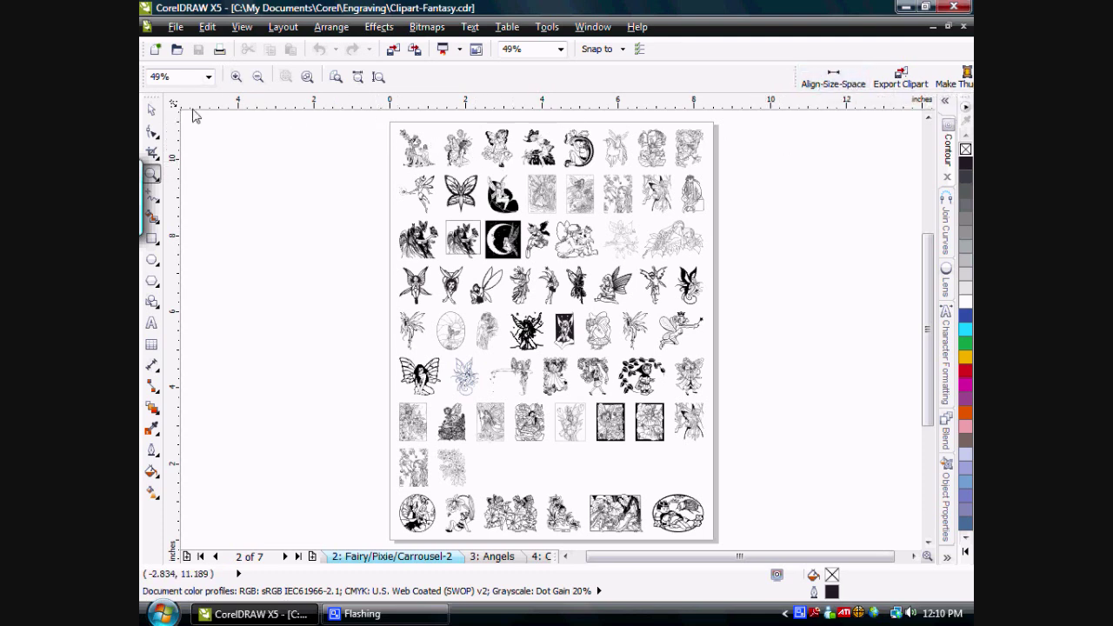
# Create a new blank Letter document and import Christmas.ai at original size.
pyautogui.click(156, 49)
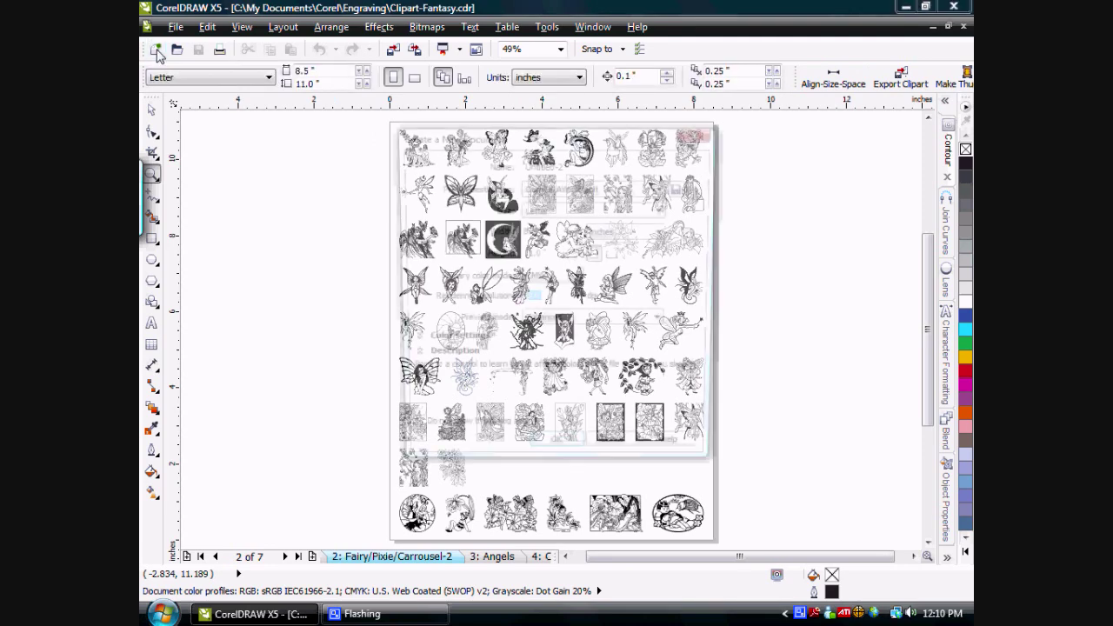
pyautogui.click(556, 455)
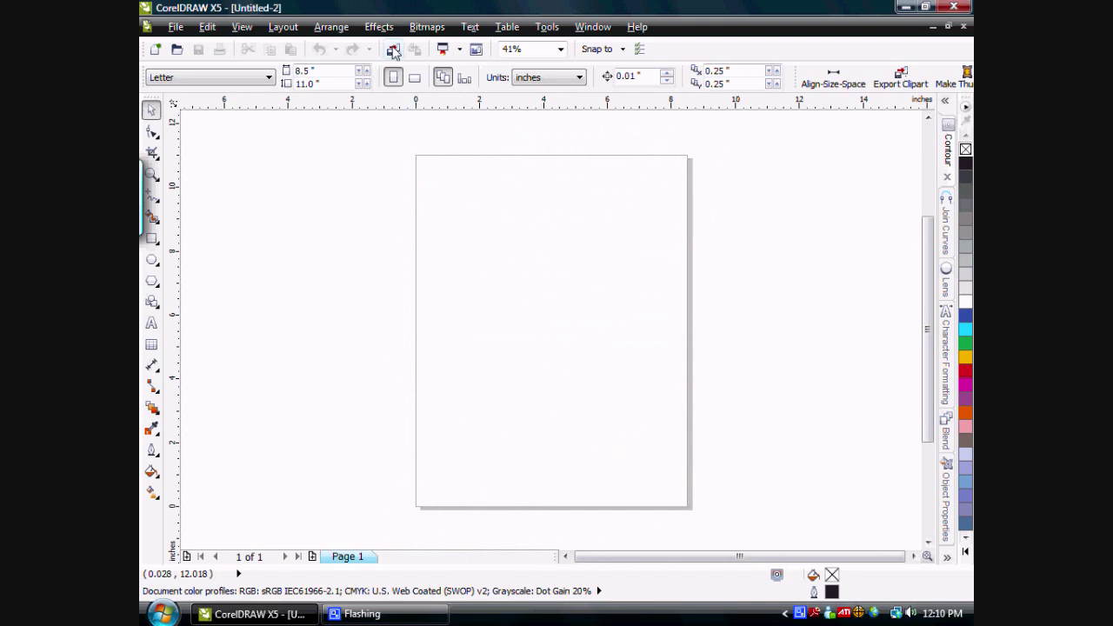
pyautogui.hotkey('ctrl', 'i')
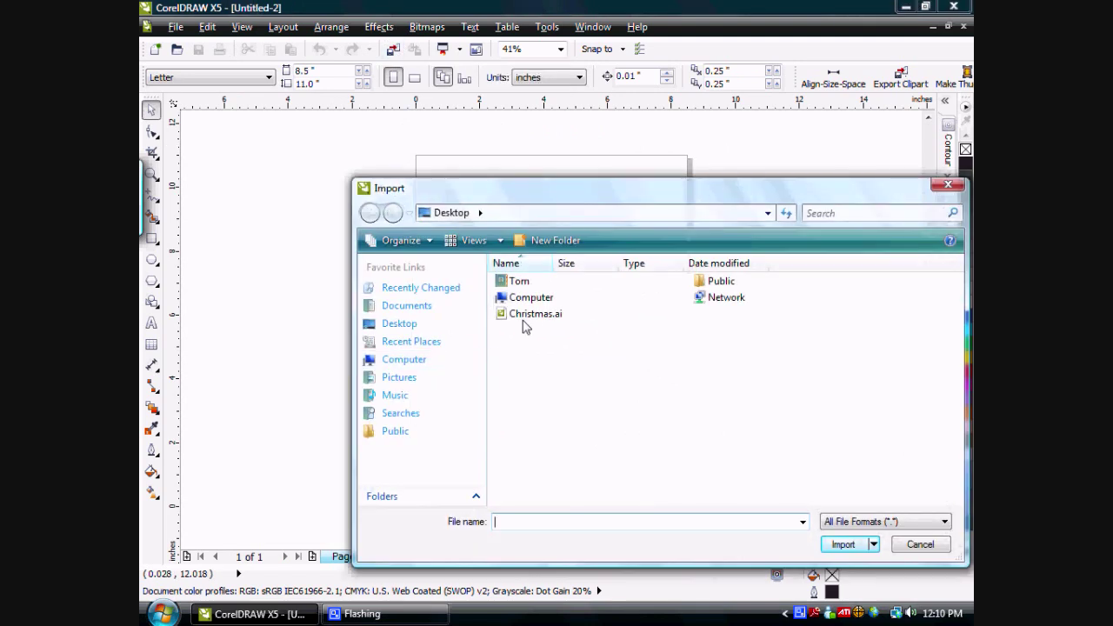
pyautogui.press('Escape')
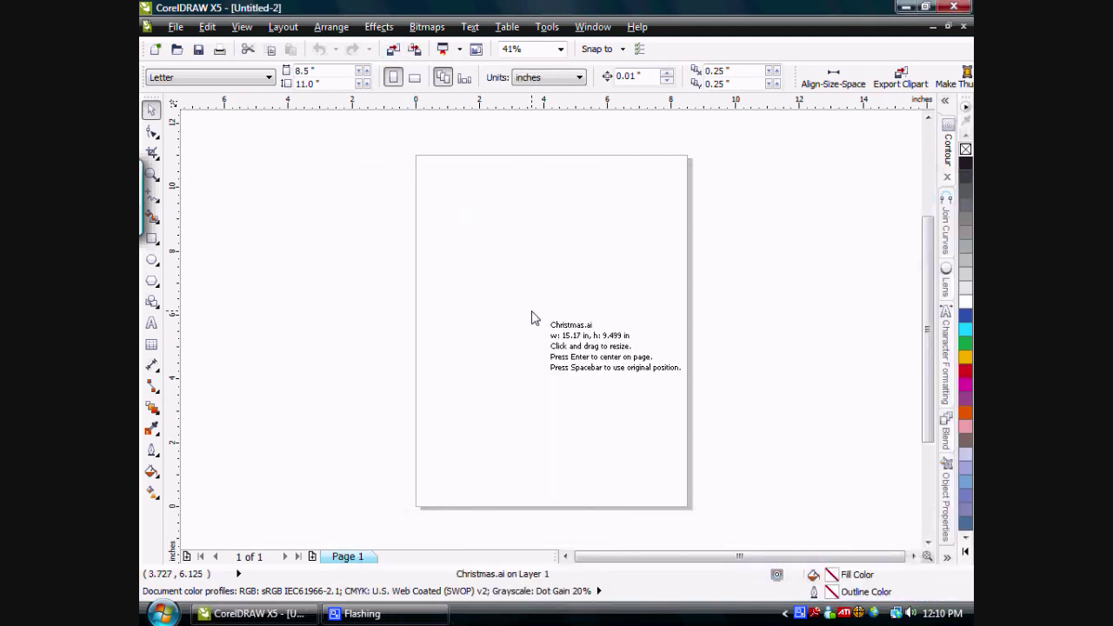
pyautogui.click(324, 155)
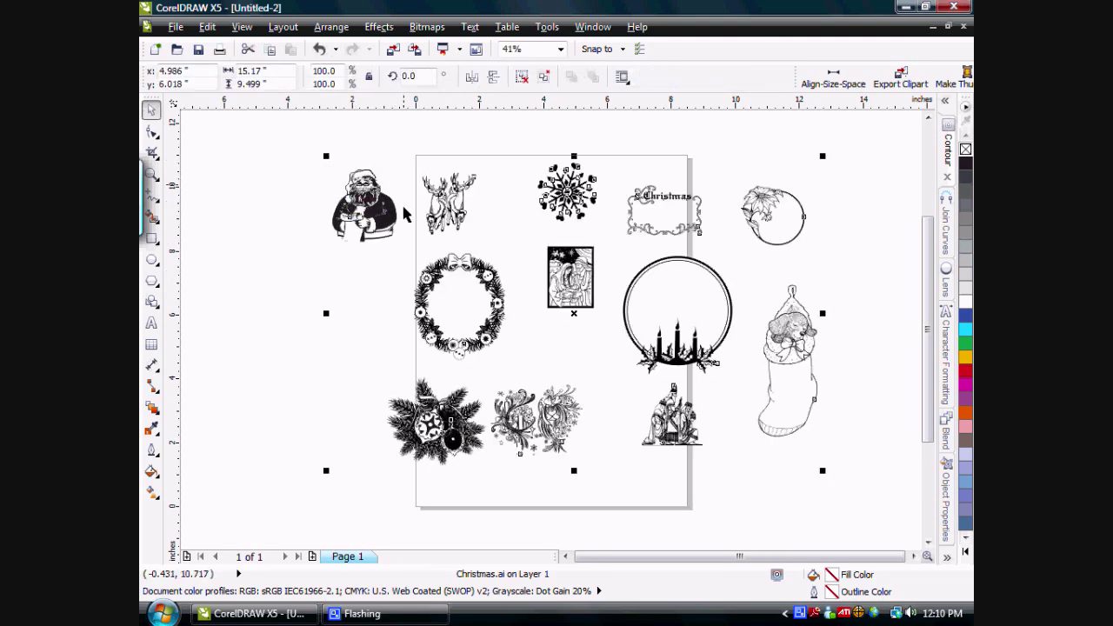
# Ungroup the Christmas clip art into separate pieces and move the reindeer onto the page.
pyautogui.click(522, 77)
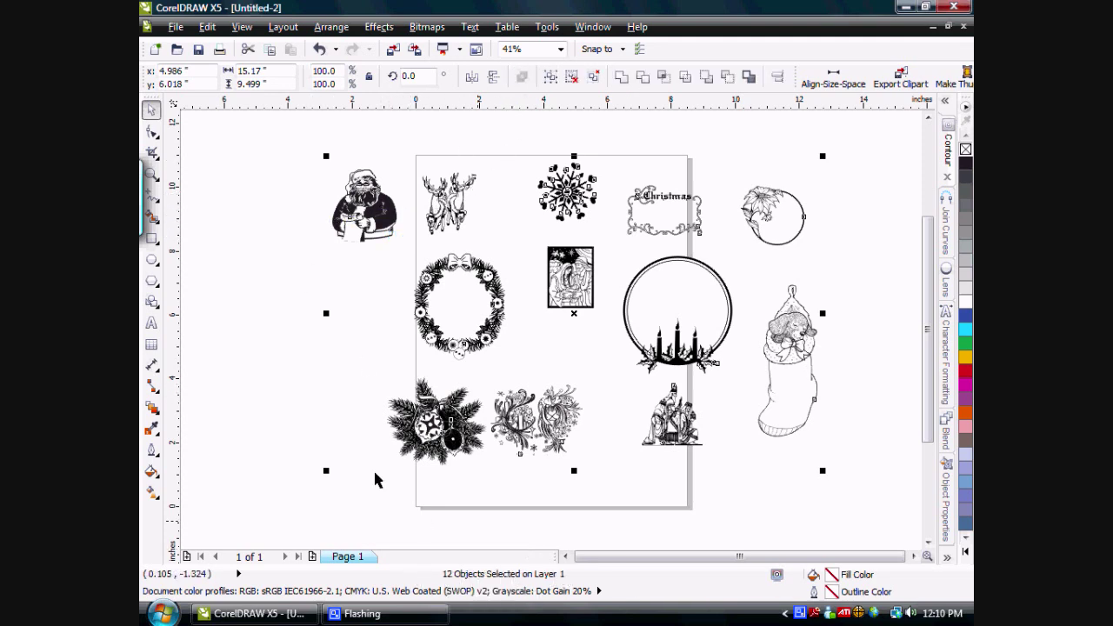
pyautogui.click(267, 362)
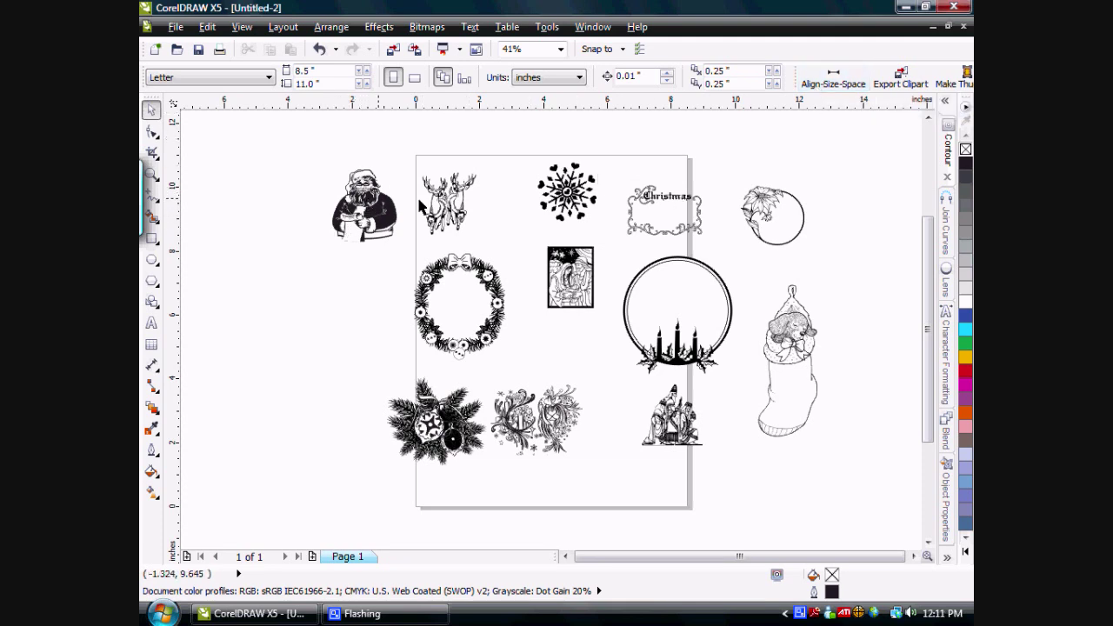
pyautogui.moveTo(438, 198); pyautogui.dragTo(499, 193)
# Drag Santa, the Christmas banner and the poinsettia into the top row, then group the five pieces.
pyautogui.moveTo(376, 193); pyautogui.dragTo(461, 185)
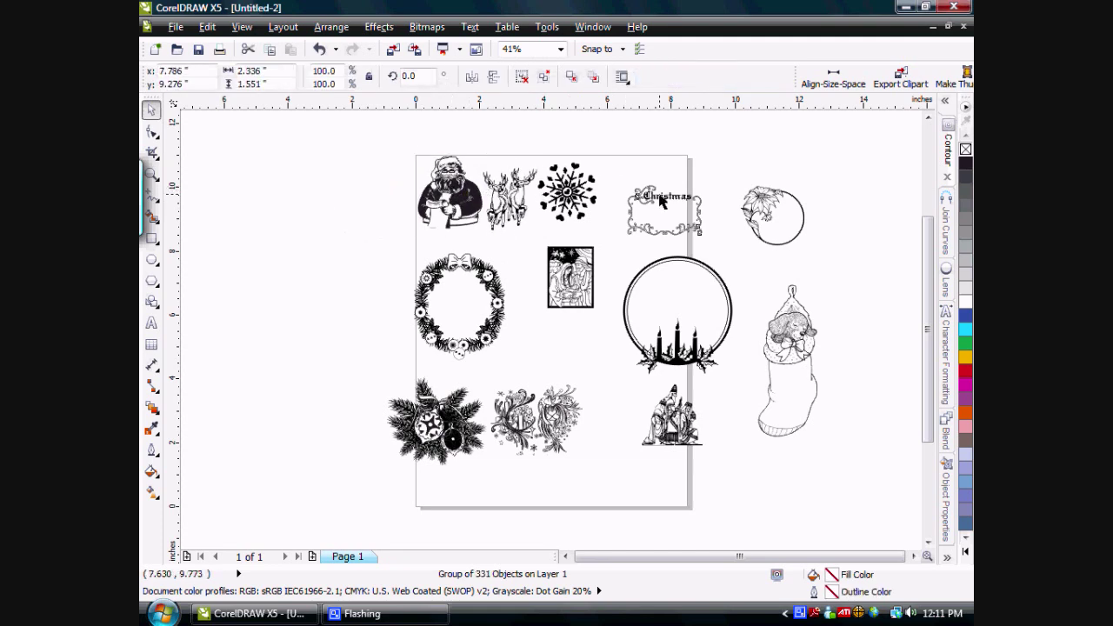
pyautogui.moveTo(666, 205); pyautogui.dragTo(646, 186)
pyautogui.moveTo(761, 202); pyautogui.dragTo(715, 179)
pyautogui.moveTo(364, 138); pyautogui.dragTo(790, 239)
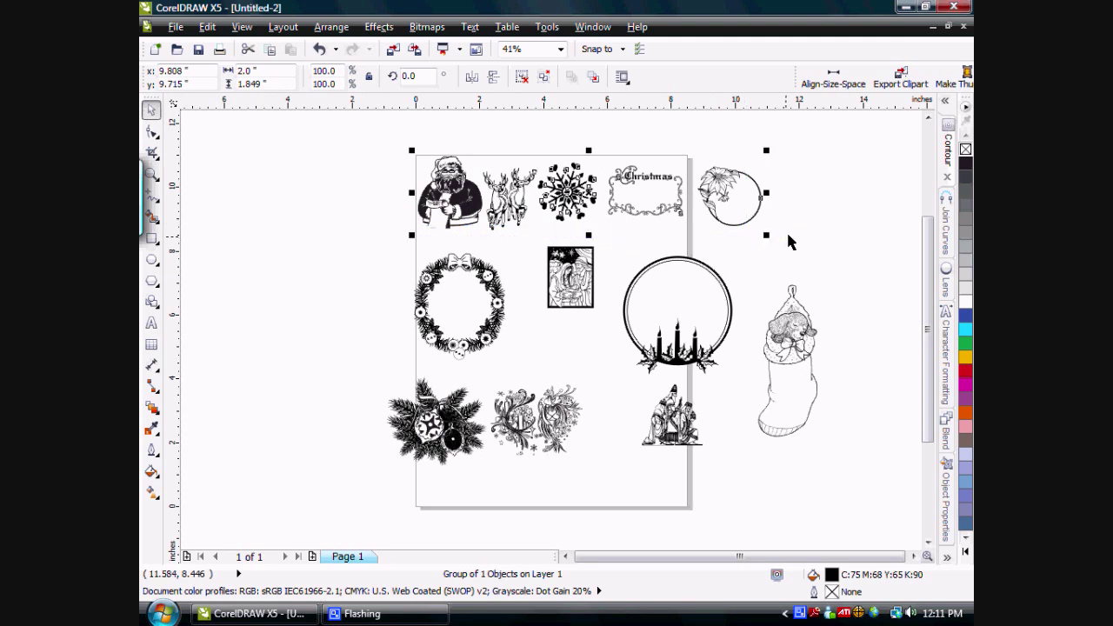
pyautogui.hotkey('ctrl', 'g')
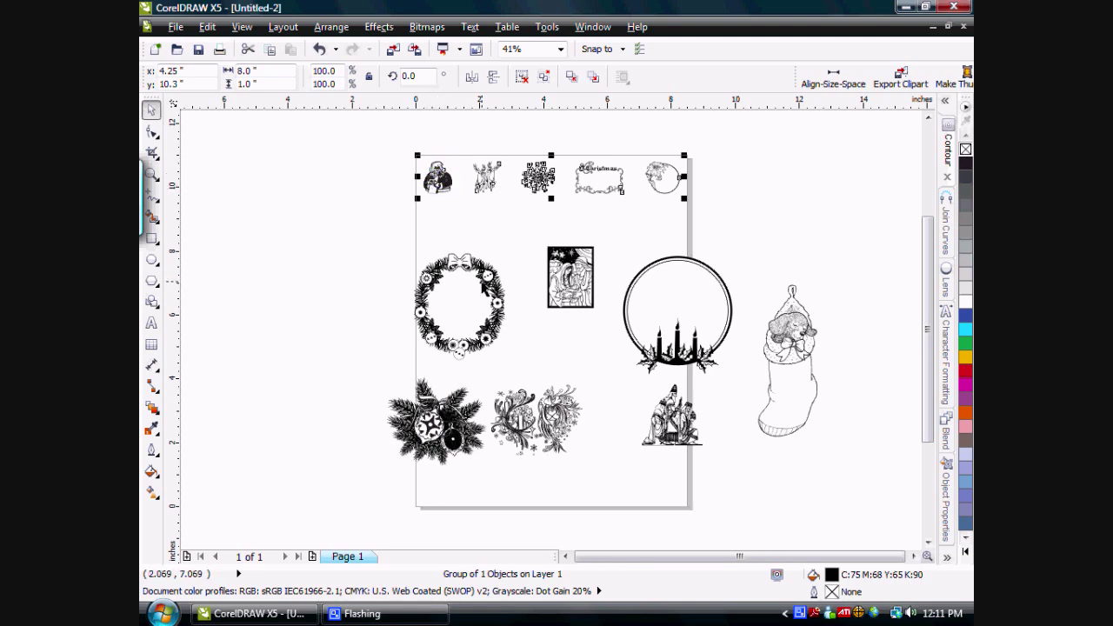
# Bring the wreath, nativity, candle wreath and pine ornament up, then size and align five second-row pieces.
pyautogui.moveTo(467, 263); pyautogui.dragTo(447, 208)
pyautogui.moveTo(557, 254); pyautogui.dragTo(766, 233)
pyautogui.moveTo(677, 260); pyautogui.dragTo(550, 215)
pyautogui.moveTo(383, 426); pyautogui.dragTo(721, 292)
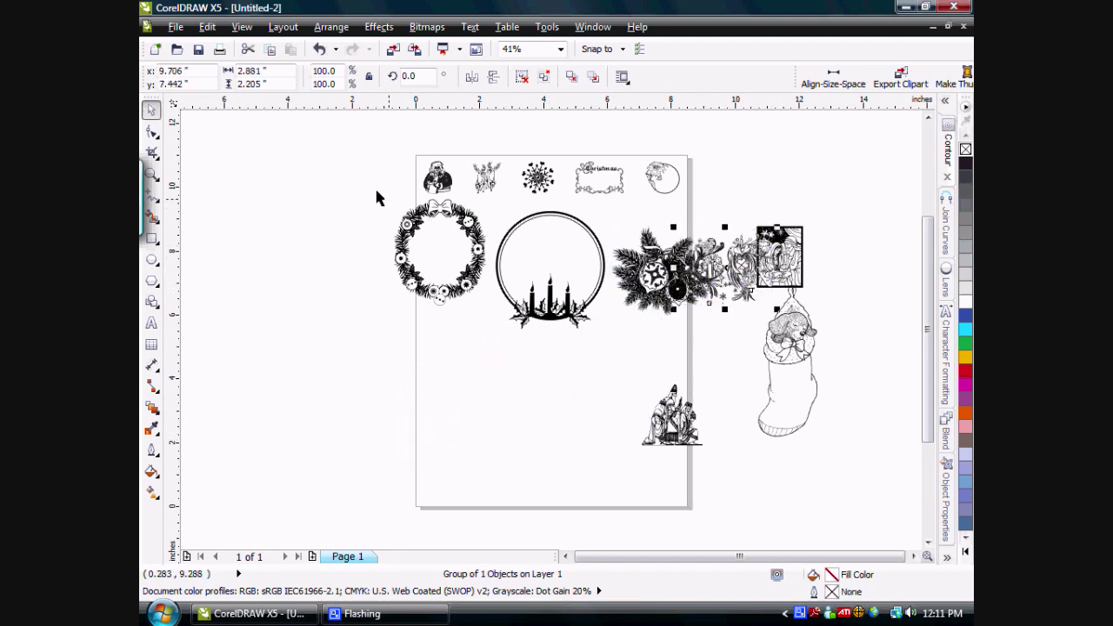
pyautogui.moveTo(360, 186)
pyautogui.mouseDown()
pyautogui.moveTo(613, 270)
pyautogui.moveTo(858, 327)
pyautogui.mouseUp()
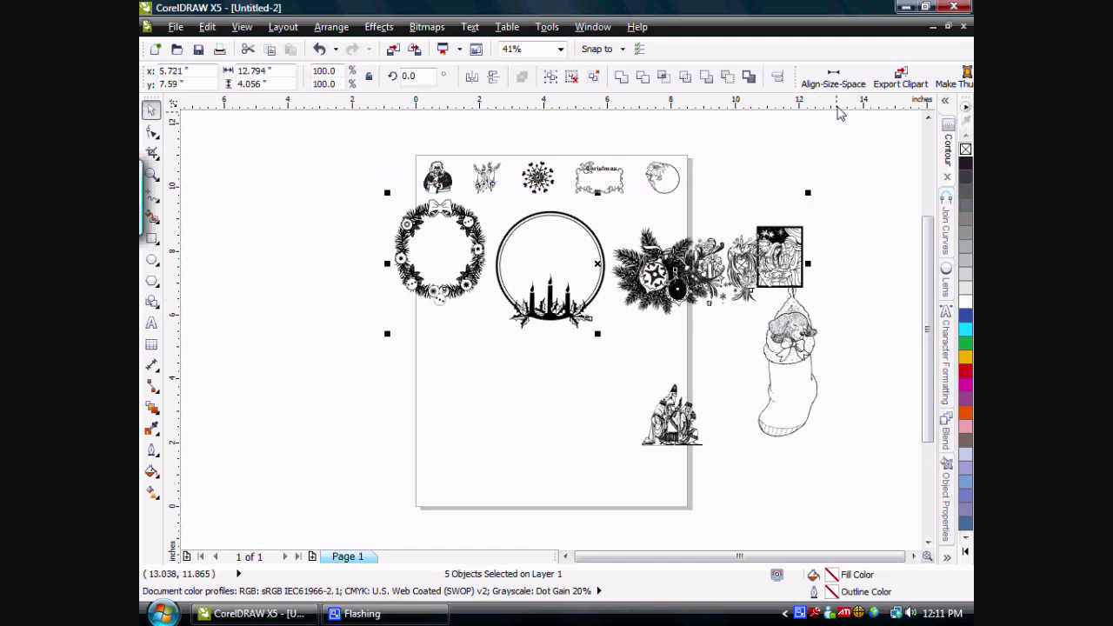
pyautogui.click(833, 79)
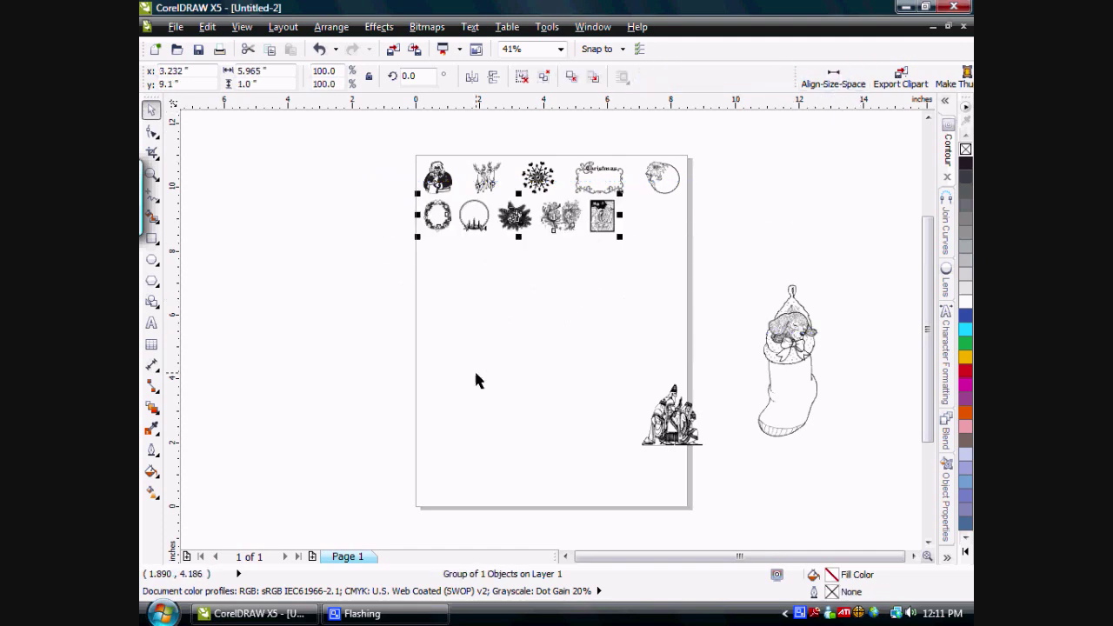
# Add the nativity picture and stocking, then size, align and group all seven pieces at 8.0 × 1.0 in.
pyautogui.moveTo(693, 426); pyautogui.dragTo(670, 243)
pyautogui.moveTo(779, 334); pyautogui.dragTo(709, 253)
pyautogui.moveTo(386, 186); pyautogui.dragTo(793, 369)
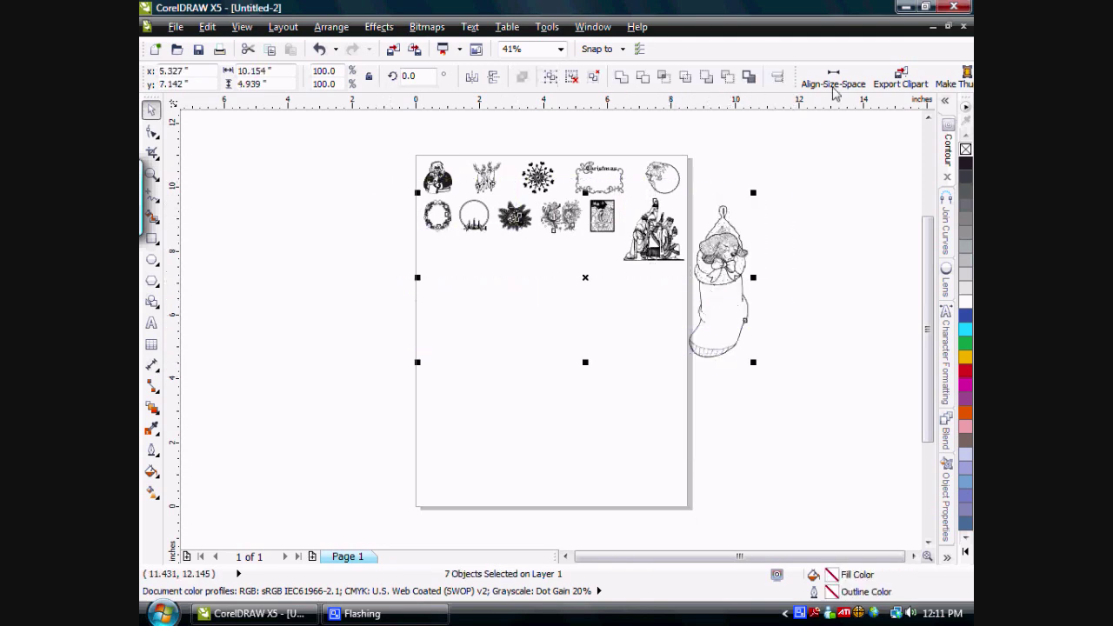
pyautogui.click(844, 73)
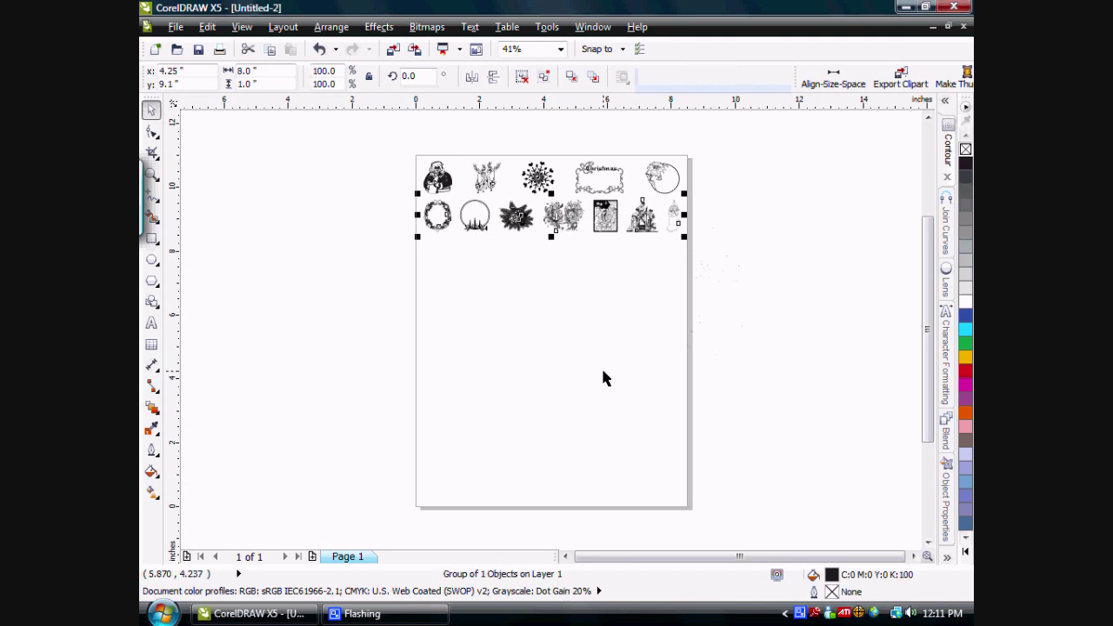
pyautogui.doubleClick(153, 178)
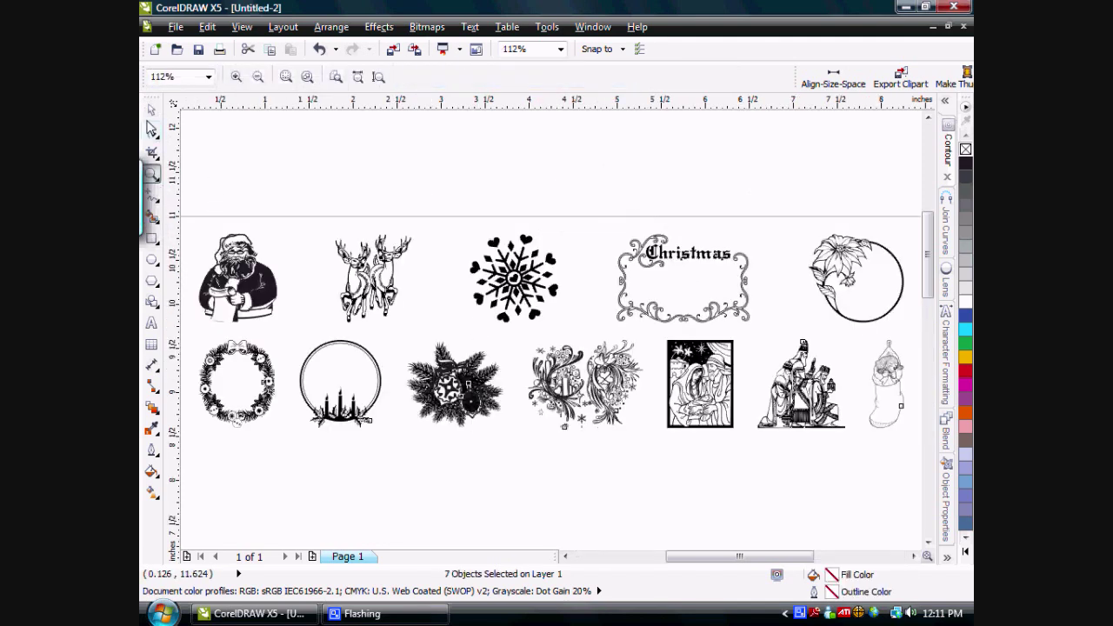
# Move Santa and the reindeer down, and bring the wreath, pine ornament and candle wreath into the top row.
pyautogui.click(151, 110)
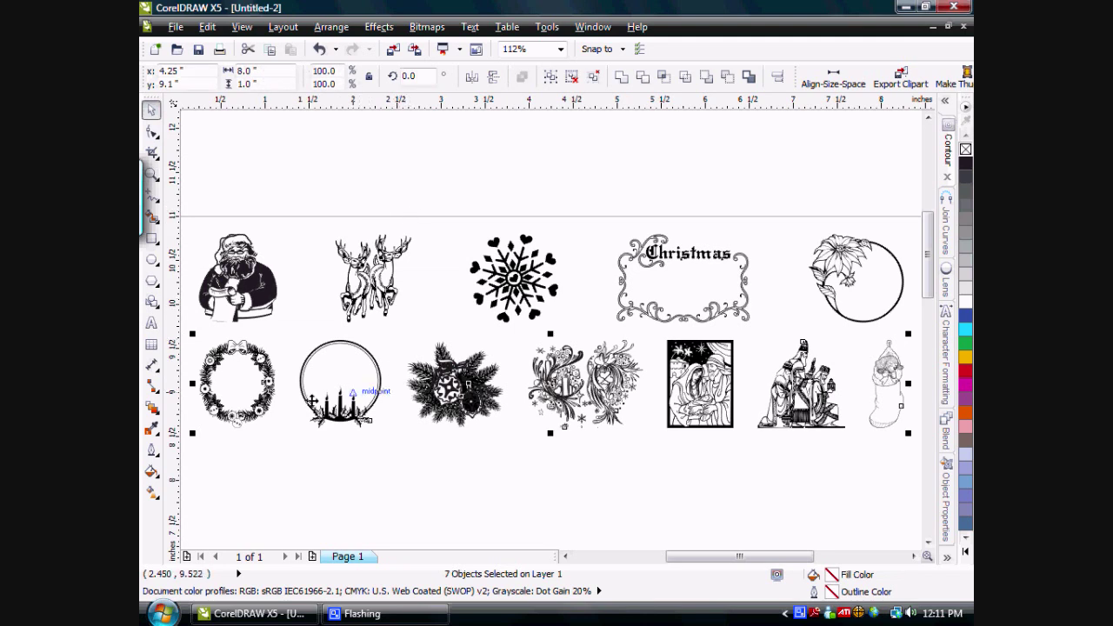
pyautogui.moveTo(233, 275)
pyautogui.mouseDown()
pyautogui.moveTo(411, 374)
pyautogui.moveTo(694, 433)
pyautogui.moveTo(745, 462)
pyautogui.mouseUp()
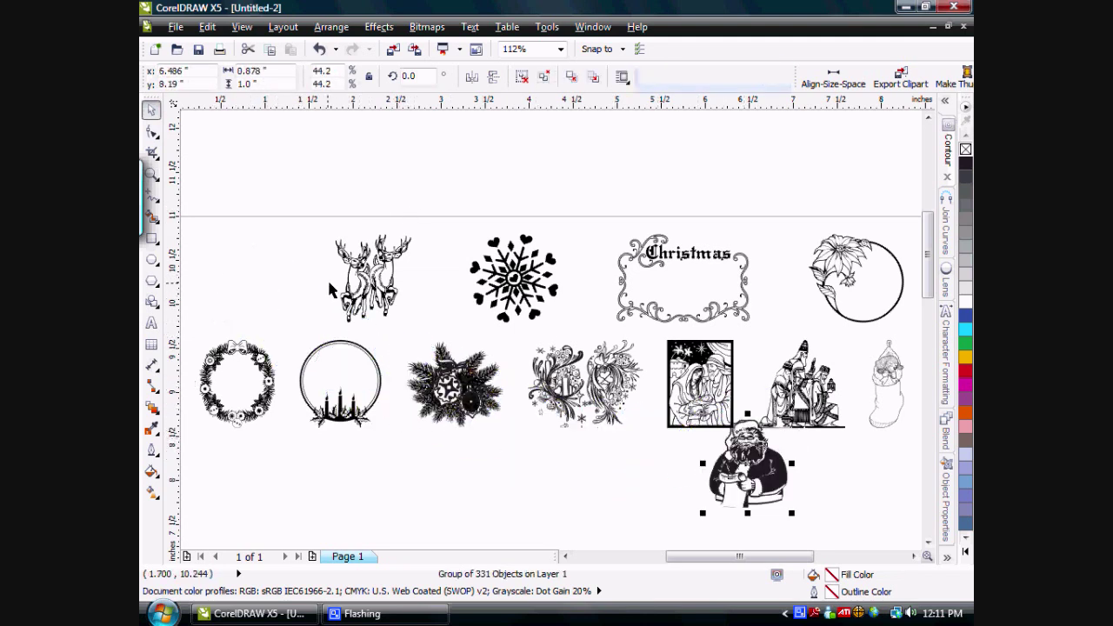
pyautogui.moveTo(369, 287); pyautogui.dragTo(650, 496)
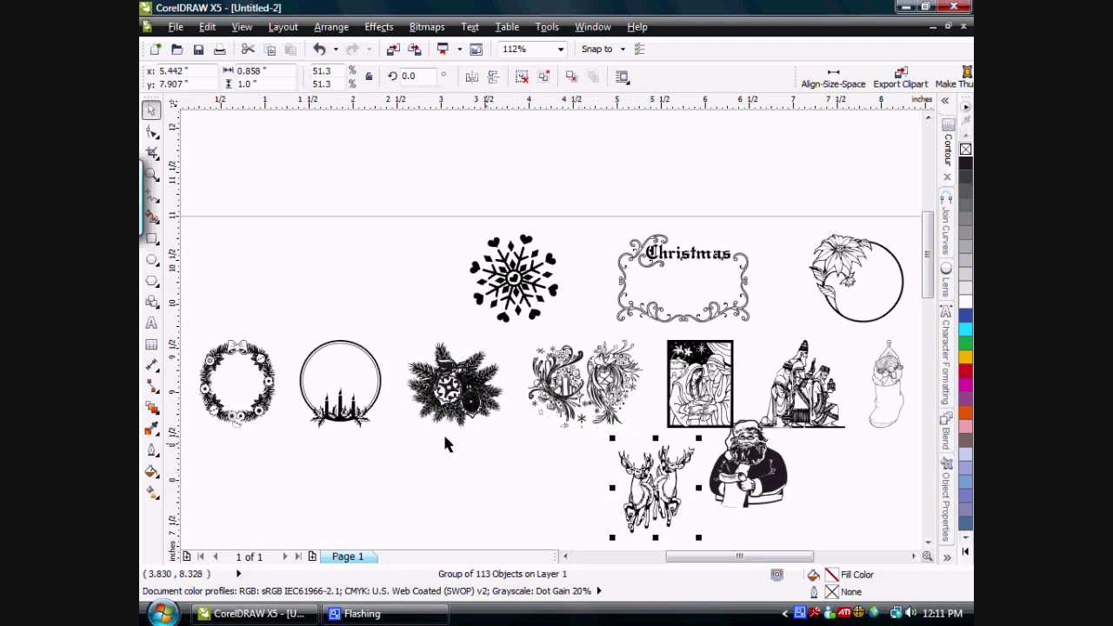
pyautogui.moveTo(261, 417); pyautogui.dragTo(253, 304)
pyautogui.moveTo(441, 395); pyautogui.dragTo(308, 280)
pyautogui.moveTo(379, 370); pyautogui.dragTo(529, 265)
# Place the snowflake and Christmas frame at the row's end, then evenly space the top row at 8.0 × 1.0 in.
pyautogui.moveTo(777, 285); pyautogui.dragTo(628, 266)
pyautogui.moveTo(694, 257); pyautogui.dragTo(800, 252)
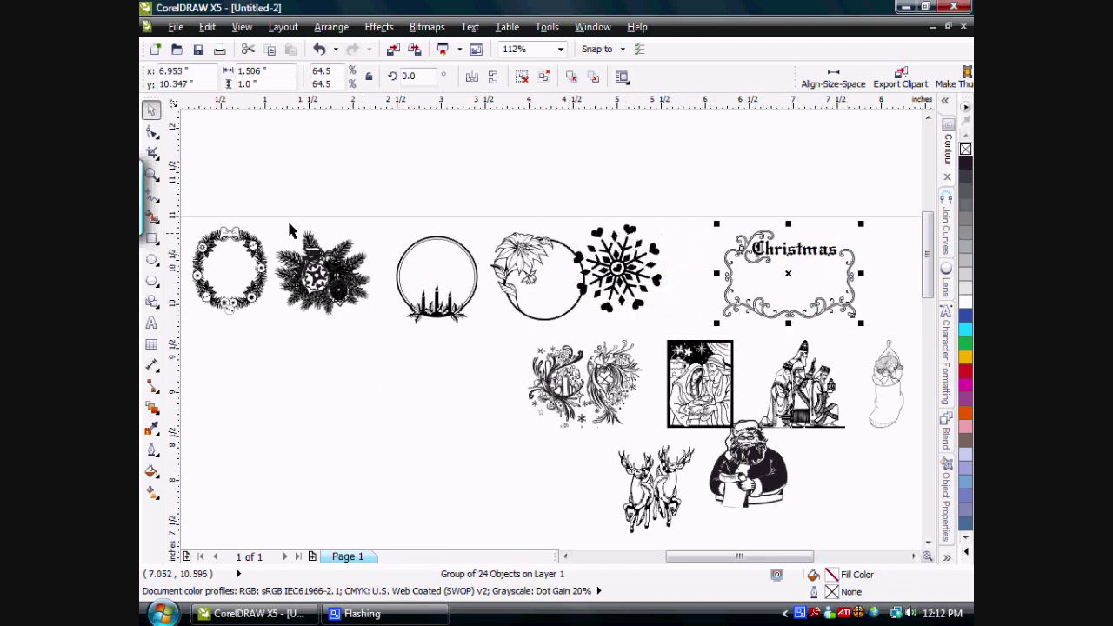
pyautogui.moveTo(183, 199); pyautogui.dragTo(596, 322)
pyautogui.moveTo(873, 341); pyautogui.dragTo(862, 292)
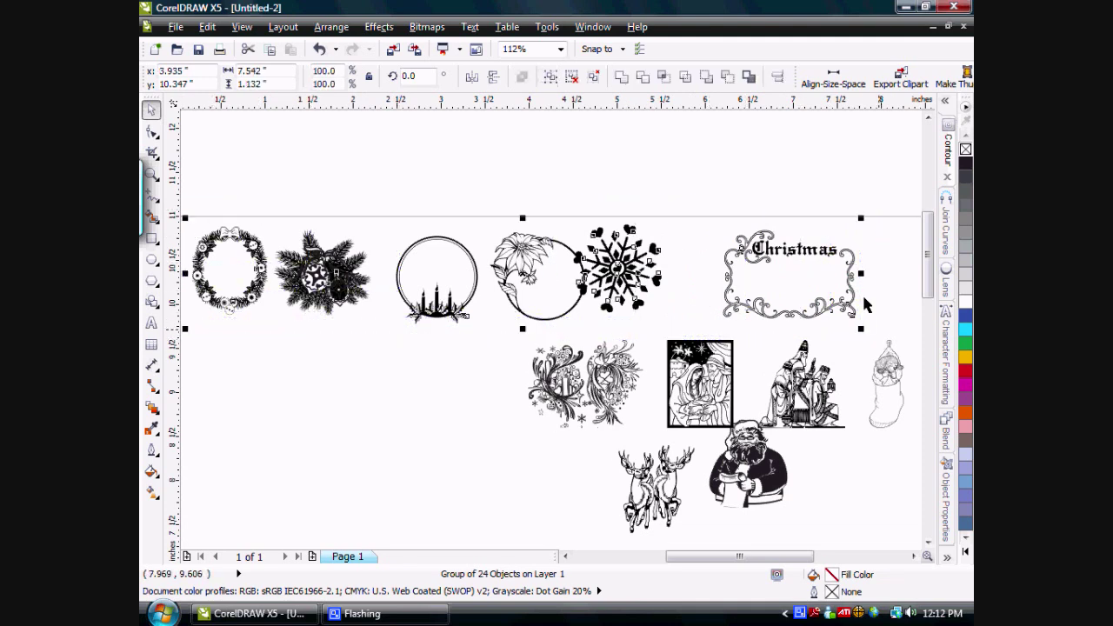
pyautogui.click(833, 76)
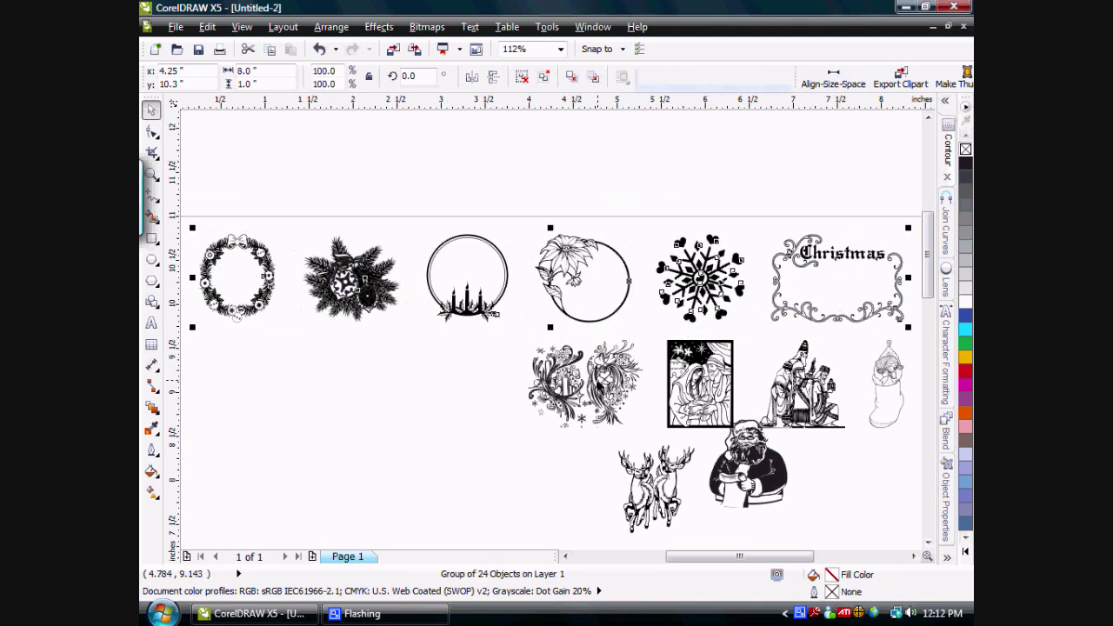
# Drag the angels, reindeer and Santa into the bottom row, then evenly space and group its six pieces.
pyautogui.moveTo(565, 383); pyautogui.dragTo(244, 379)
pyautogui.moveTo(626, 479); pyautogui.dragTo(360, 382)
pyautogui.moveTo(772, 473); pyautogui.dragTo(549, 383)
pyautogui.moveTo(189, 312); pyautogui.dragTo(910, 474)
pyautogui.click(833, 76)
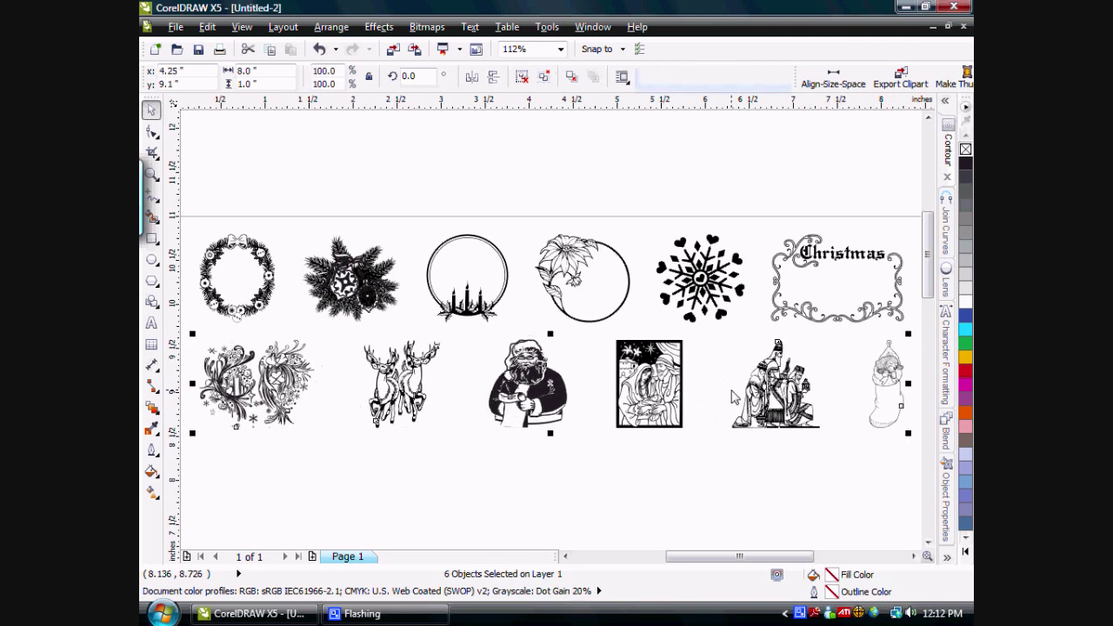
pyautogui.hotkey('ctrl', 'g')
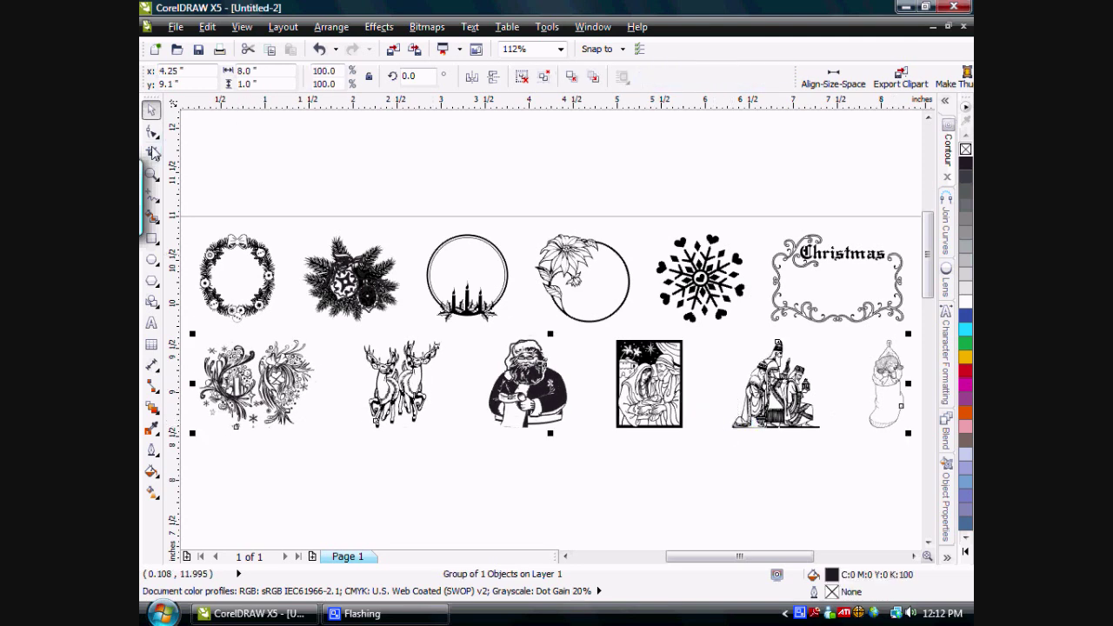
pyautogui.click(151, 173)
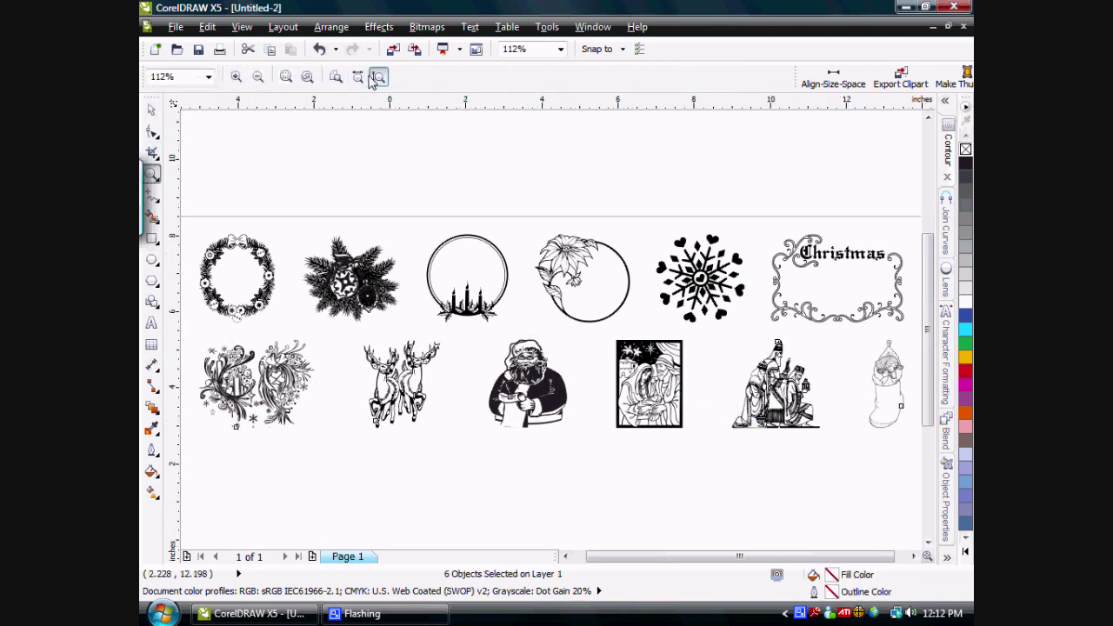
pyautogui.click(376, 78)
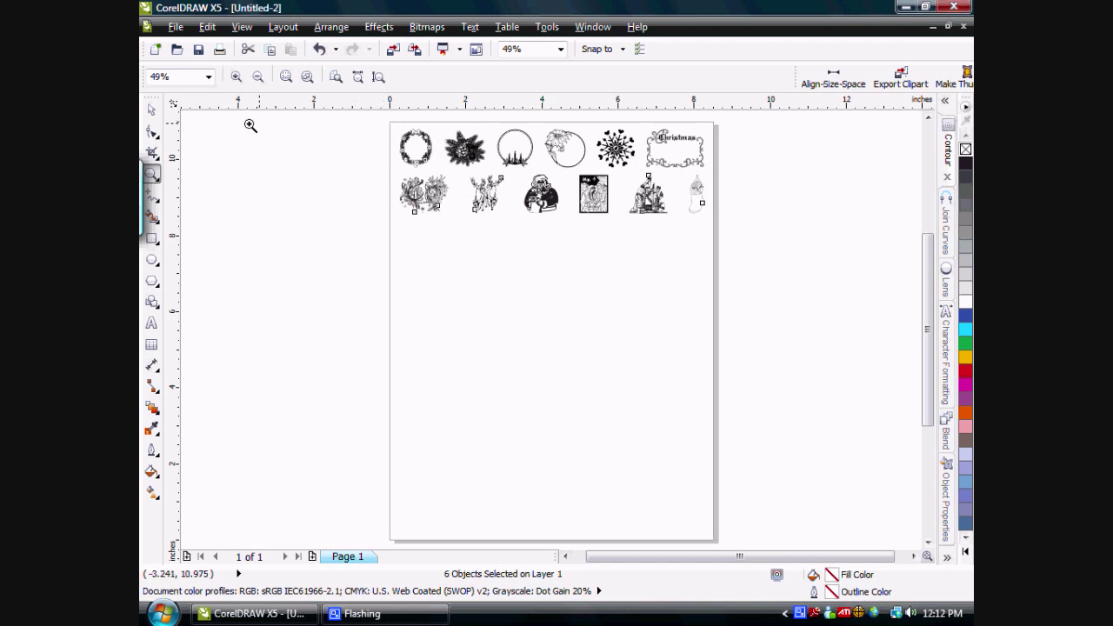
# Return to the Pick tool to review the two finished clip art rows.
pyautogui.click(151, 109)
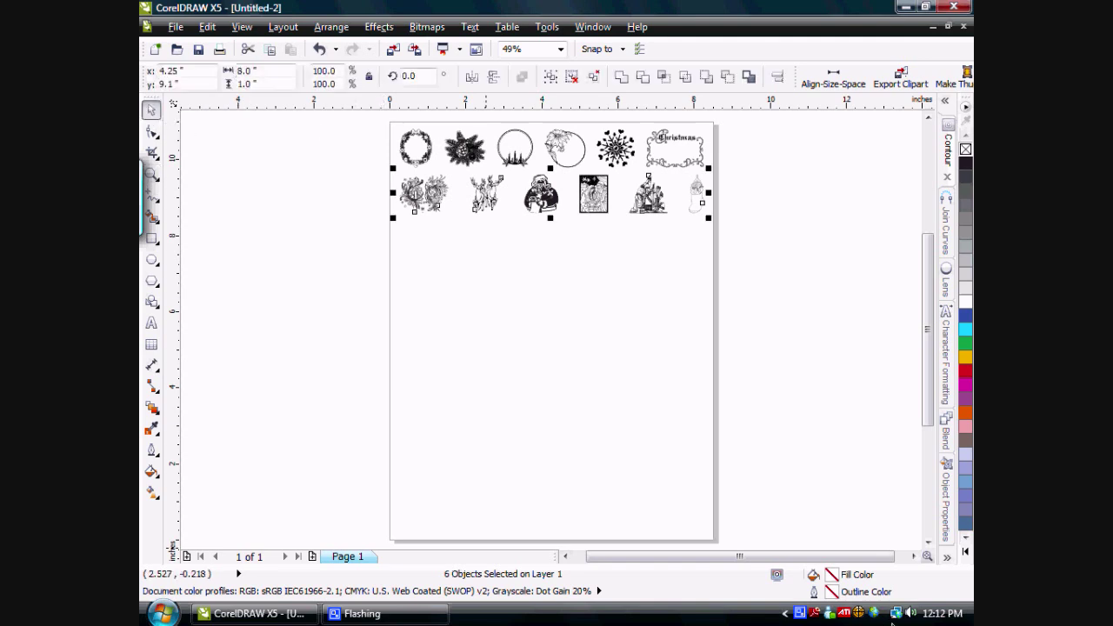